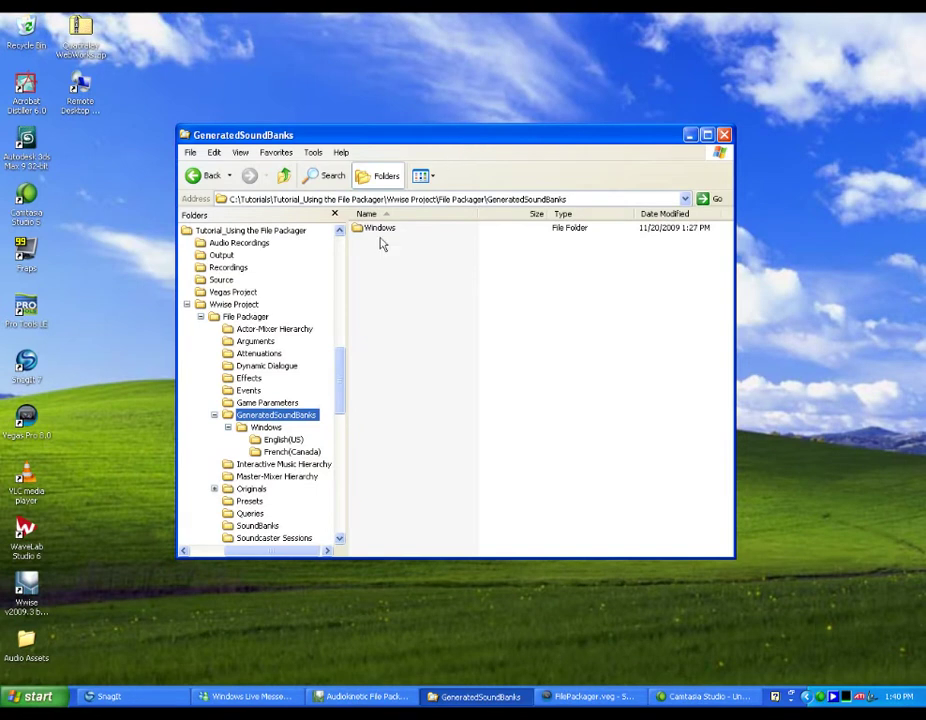
Browse the generated Windows SoundBanks folder, then bring up the list of installed programs.
click(266, 428)
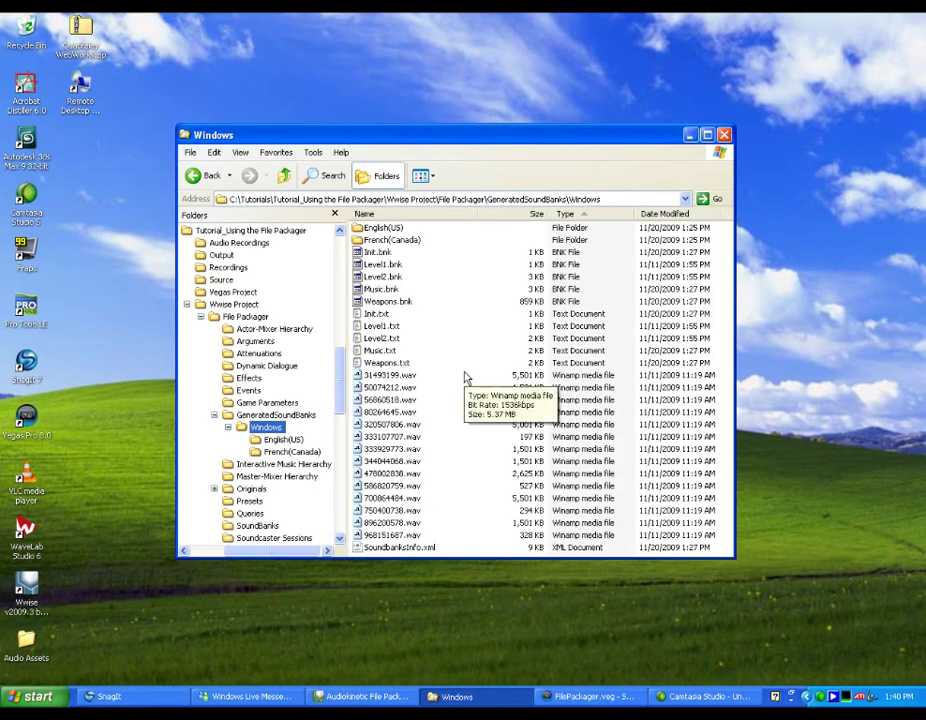
click(36, 696)
click(93, 650)
Launch the Wwise File Packager from the Audiokinetic Wwise Tools menu.
mouse_move(265, 168)
mouse_move(345, 166)
mouse_move(440, 200)
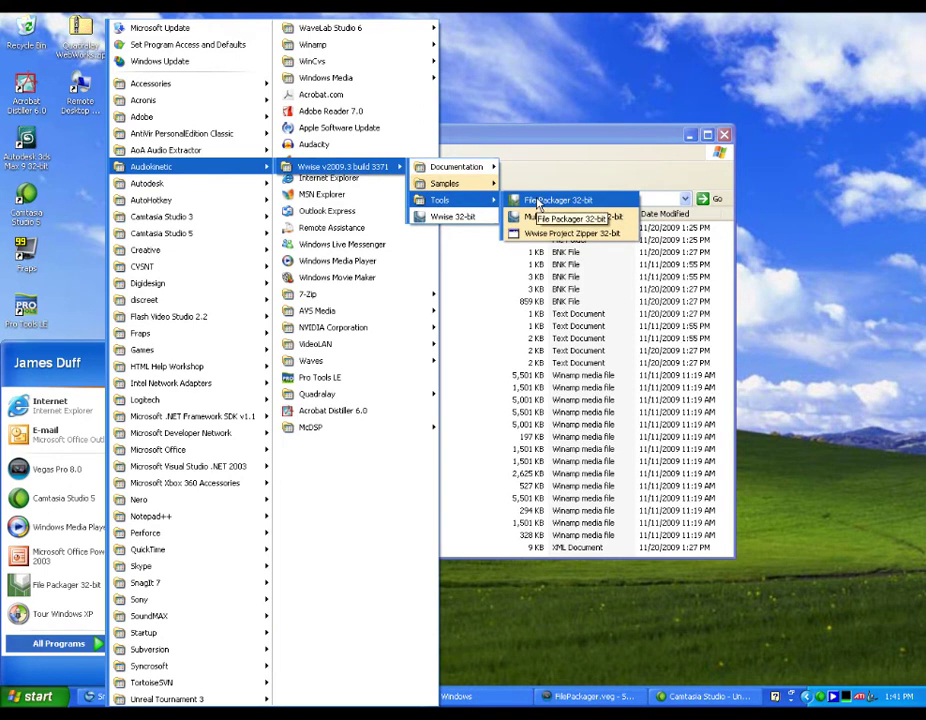
click(555, 200)
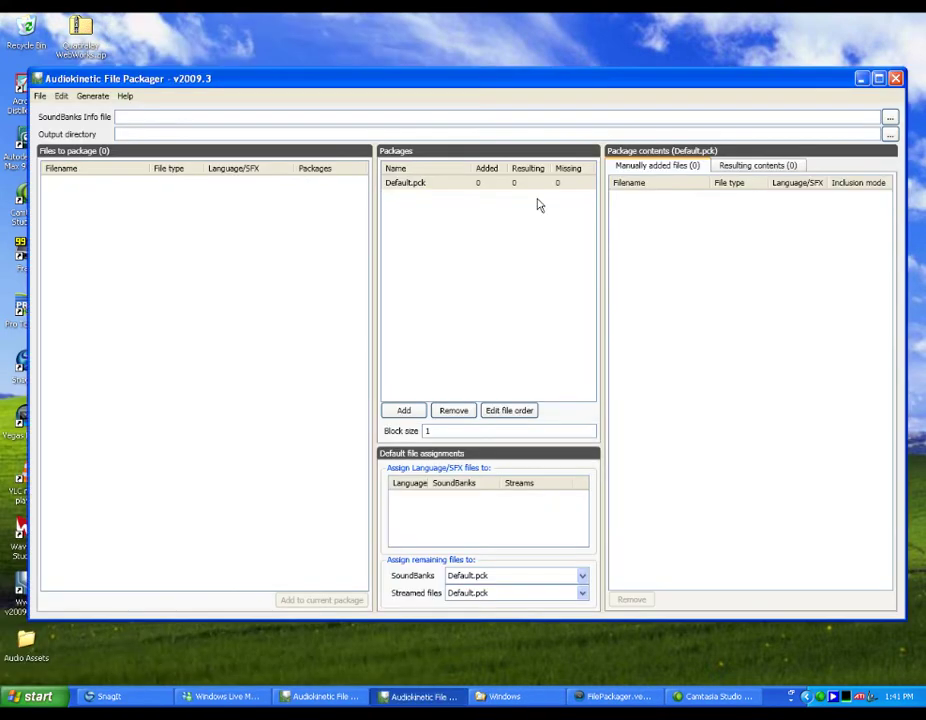
Save the new project as Tutorial_FP in Desktop\File Packager Projects.
click(40, 96)
click(48, 143)
click(425, 232)
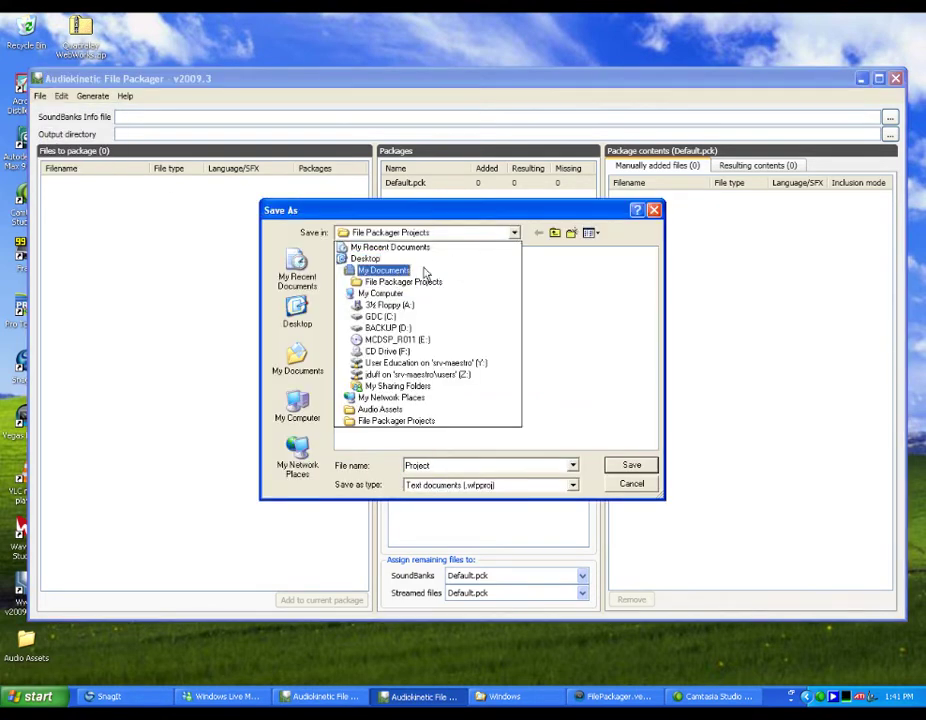
click(366, 258)
double_click(380, 303)
double_click(418, 465)
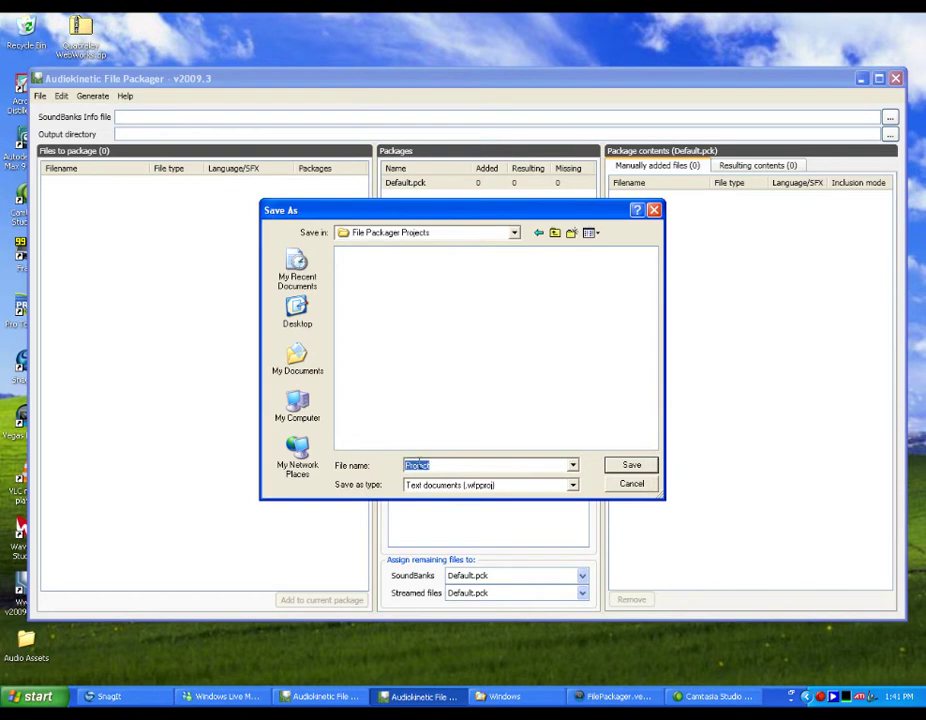
text(Tutorial_FP)
click(631, 464)
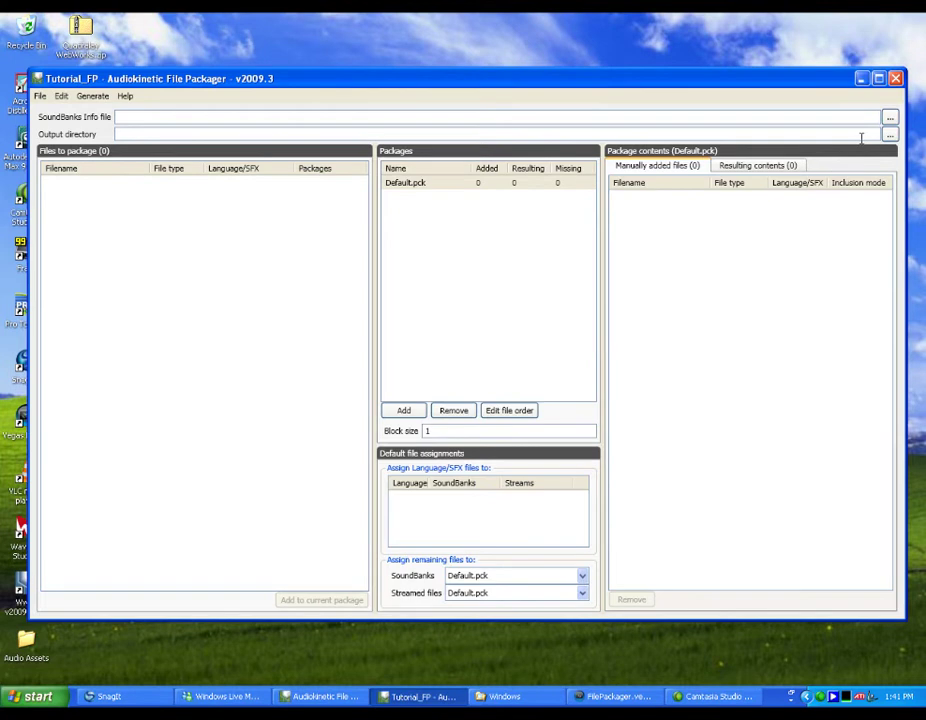
Load SoundbanksInfo.xml as the project's SoundBanks Info file.
click(889, 117)
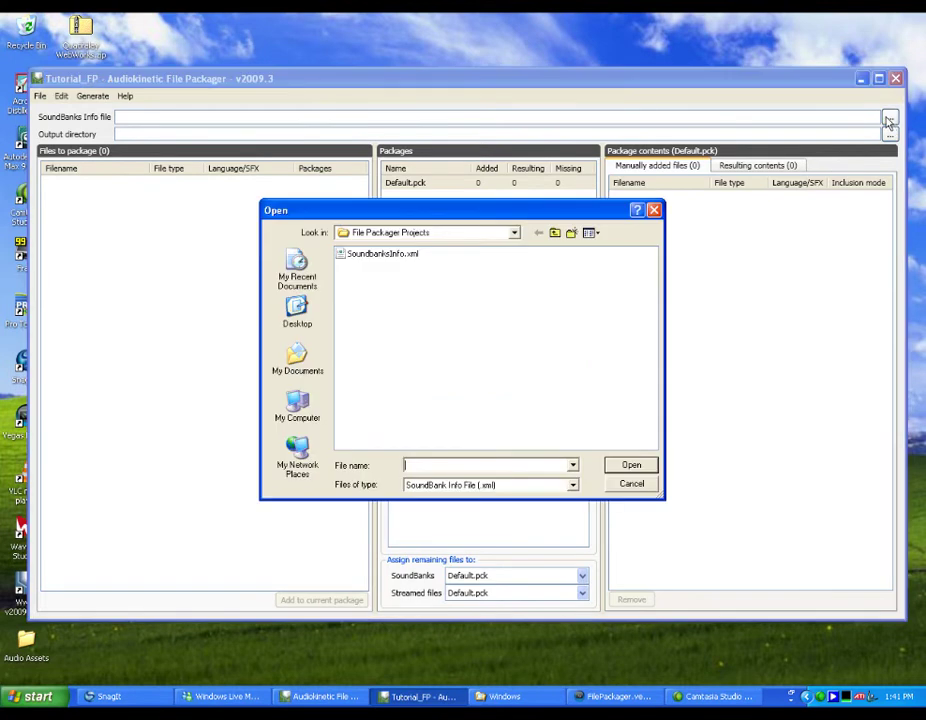
click(380, 258)
click(636, 470)
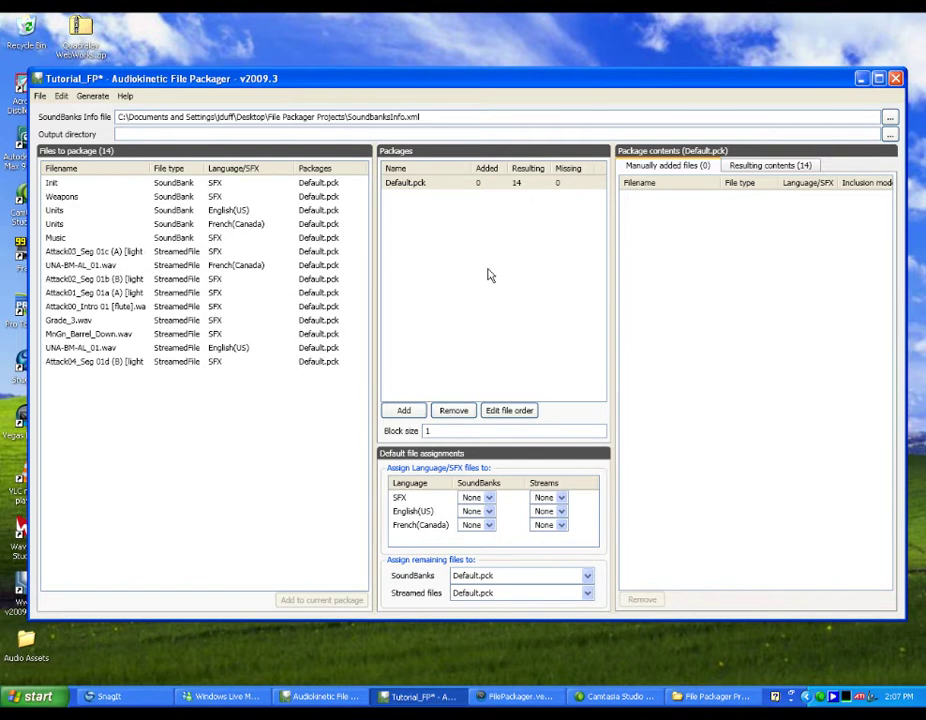
Add four new empty packages to the Packages list.
click(404, 411)
click(404, 411)
click(404, 411)
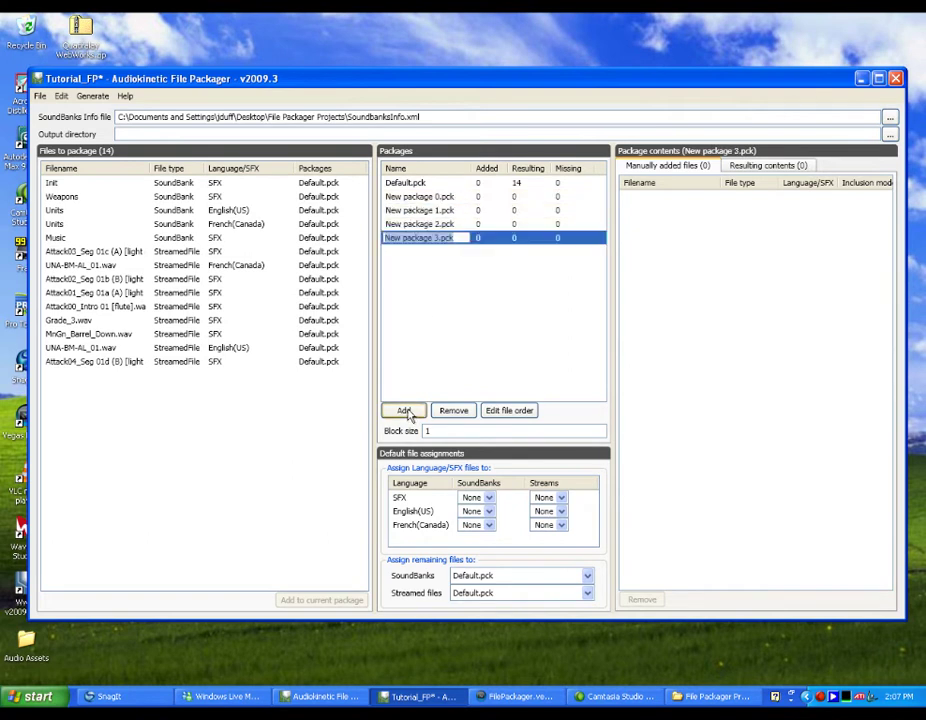
click(404, 411)
Rename the new packages Weapons.pck, Music.pck, English.pck and French.pck.
text(Weapons.pck)
click(440, 226)
click(441, 226)
text(Music.pck)
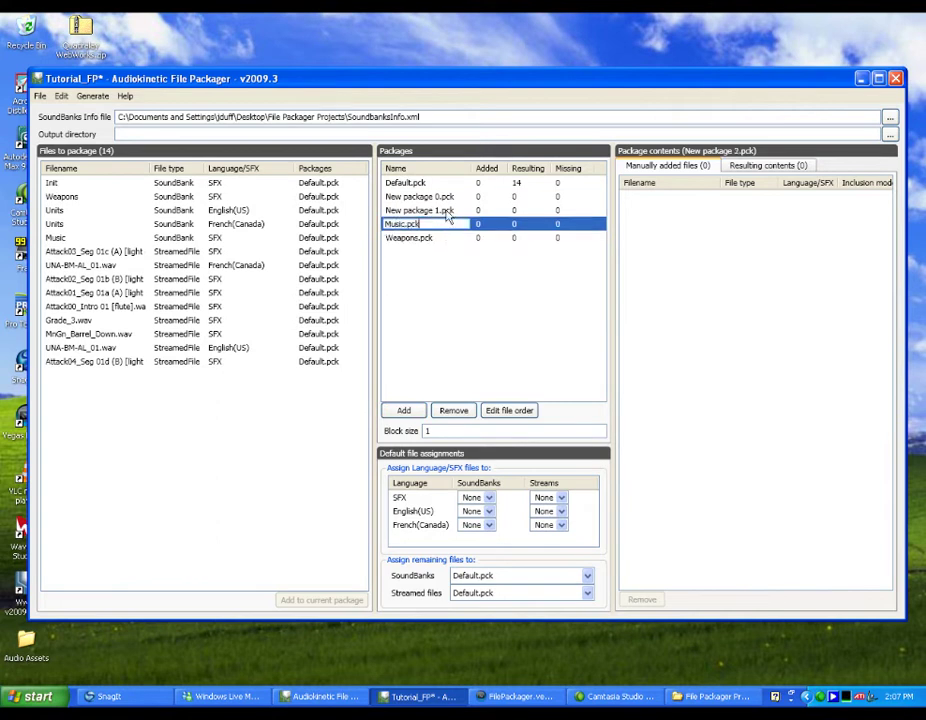
click(446, 212)
click(446, 213)
text(English.pck)
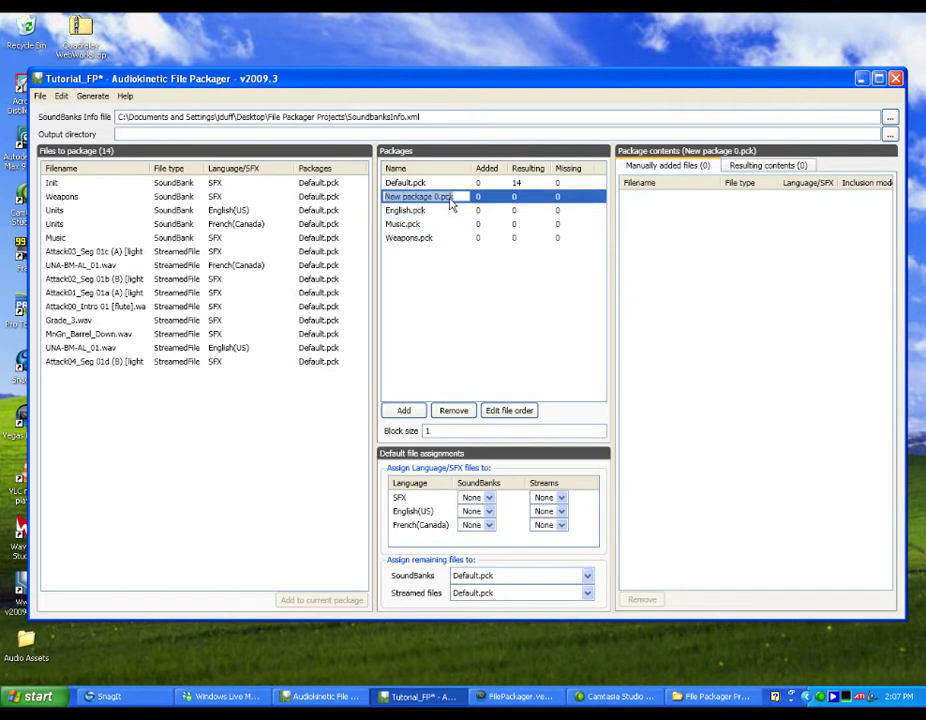
text(French.pck)
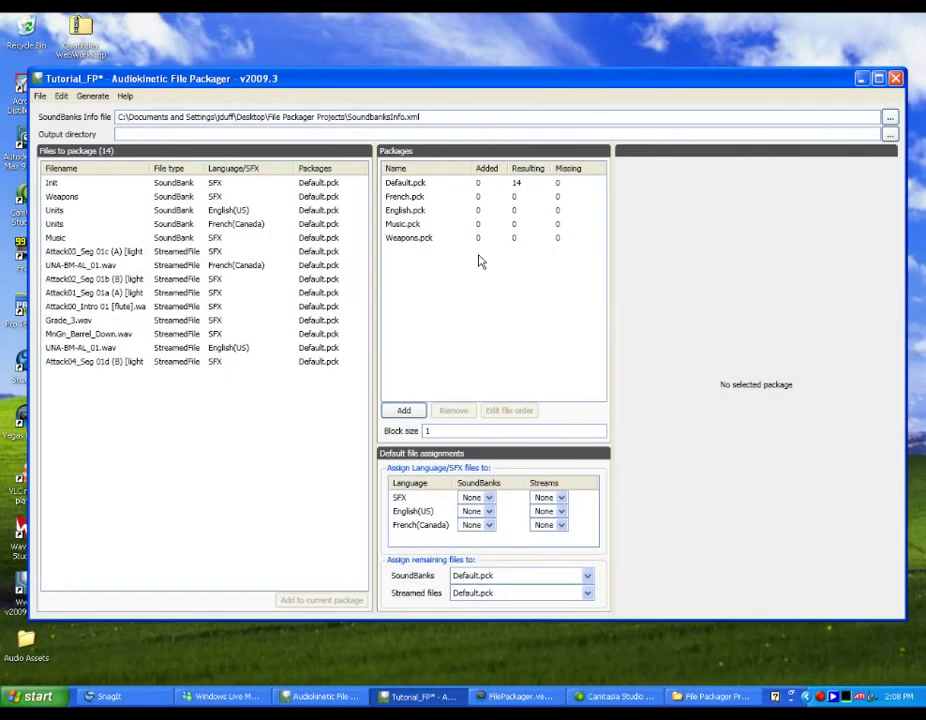
click(462, 225)
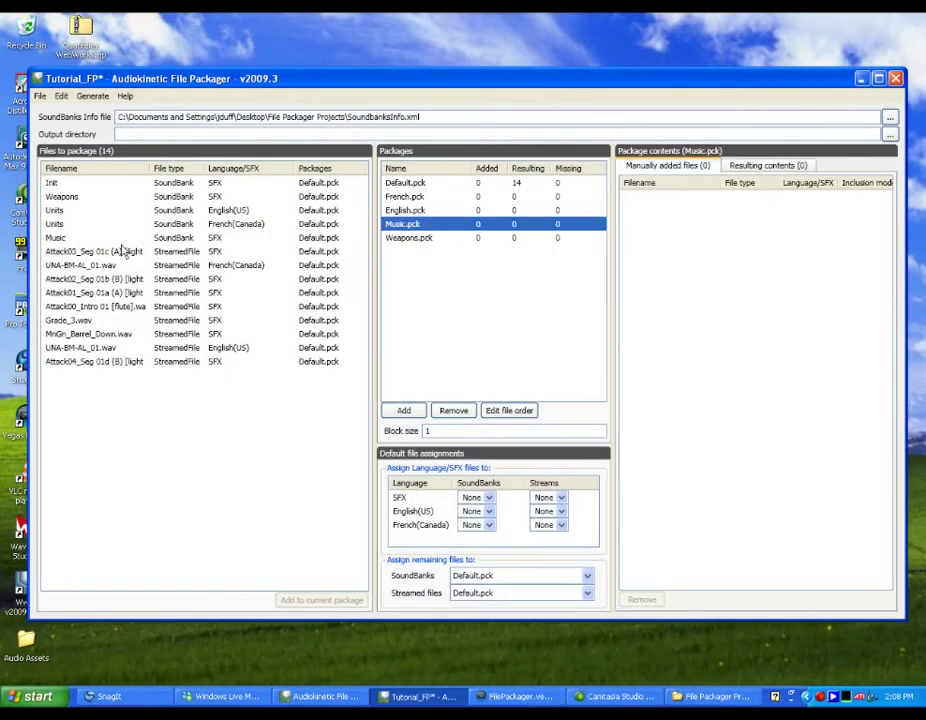
drag(70, 241, 207, 238)
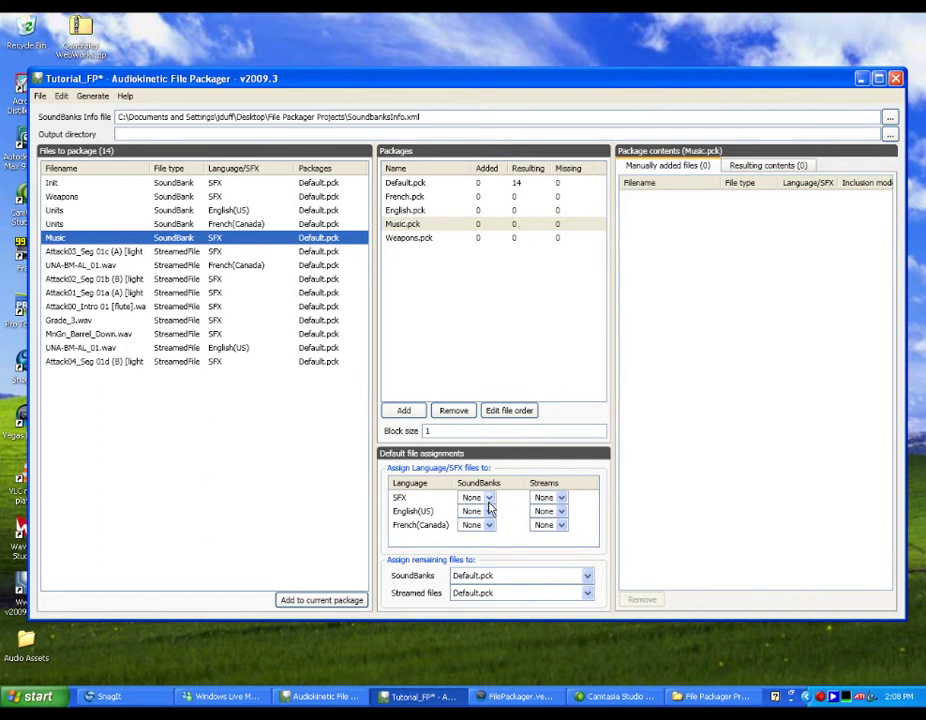
Route English(US) SoundBanks and streamed files to English.pck, and French(Canada) ones to French.pck.
click(489, 512)
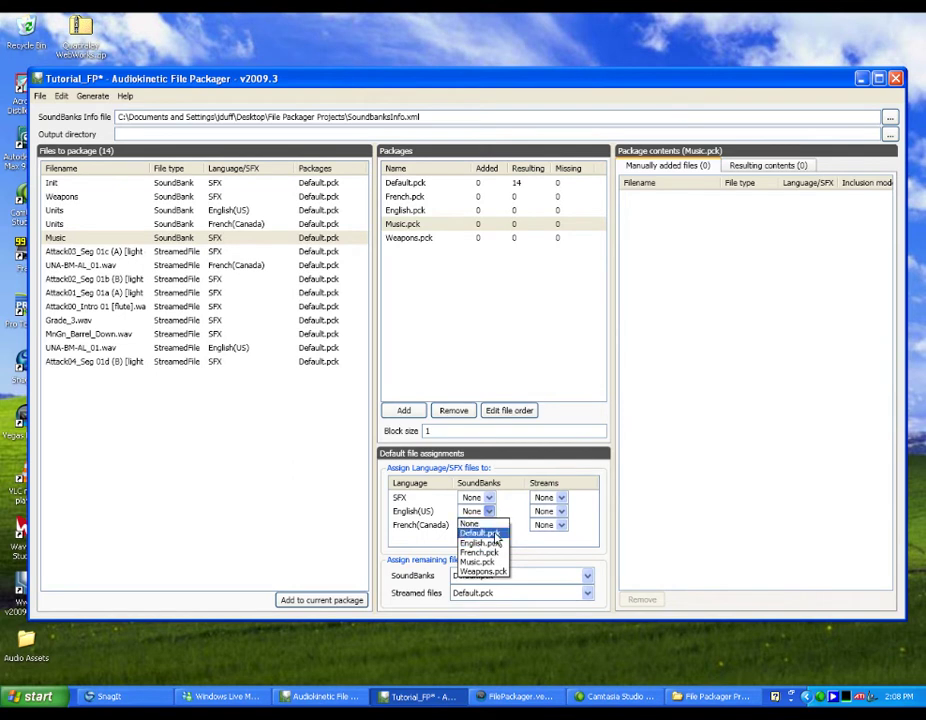
click(488, 543)
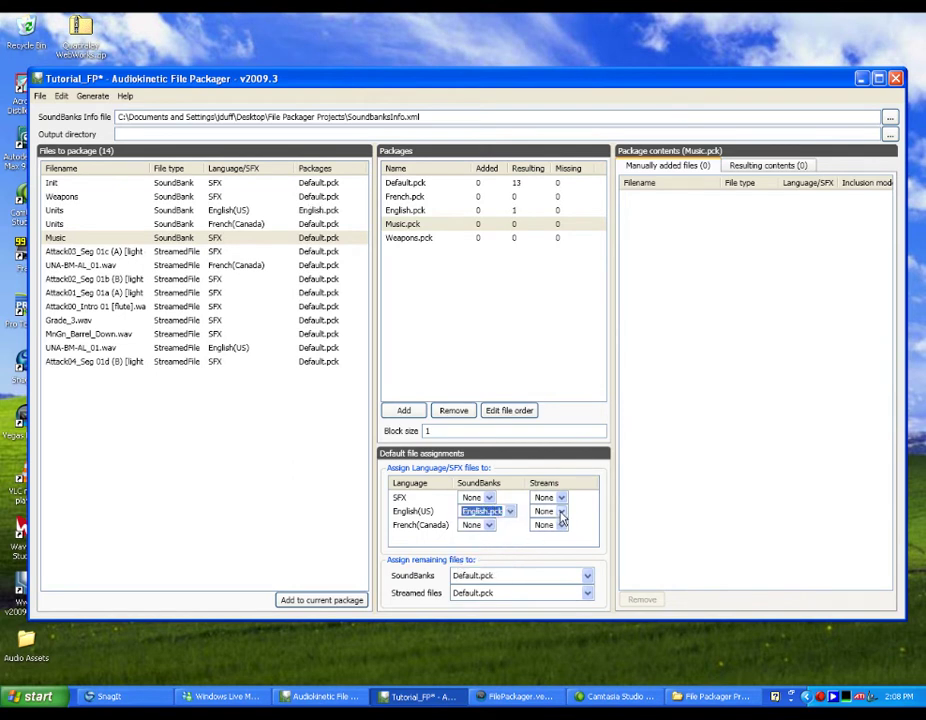
click(561, 512)
click(549, 544)
click(489, 525)
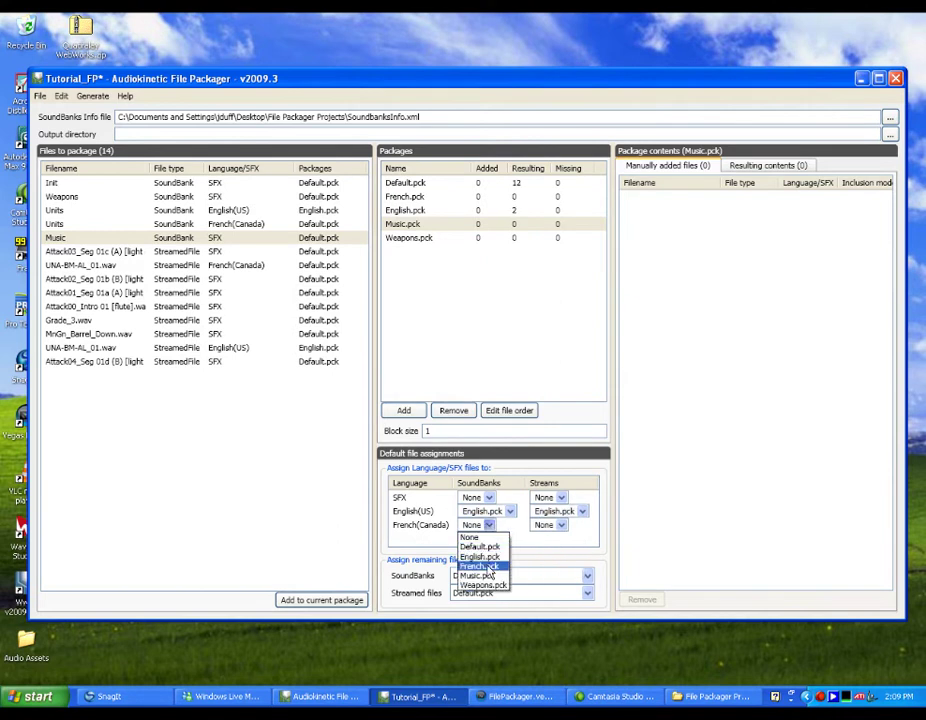
click(488, 567)
click(561, 525)
click(553, 566)
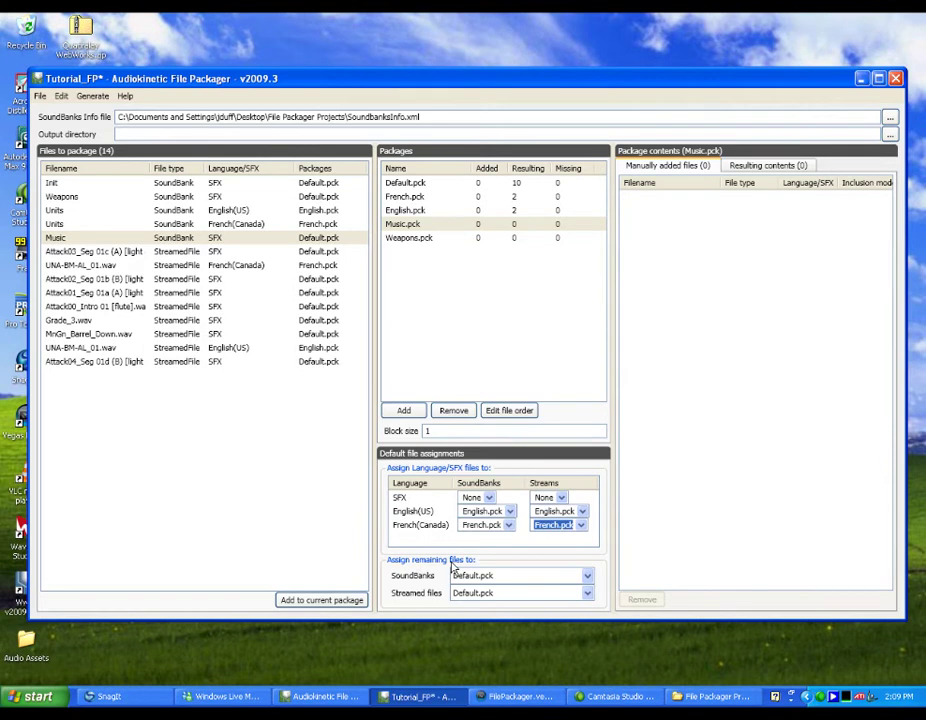
Assign remaining SoundBanks and streamed files to Weapons.pck.
click(587, 577)
click(560, 637)
click(587, 593)
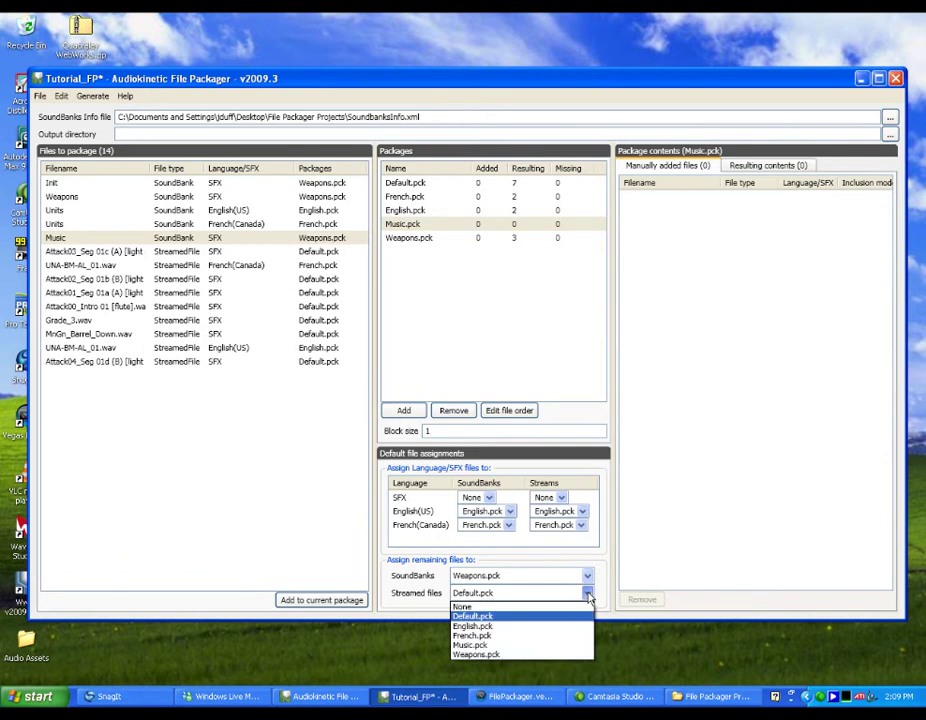
click(545, 655)
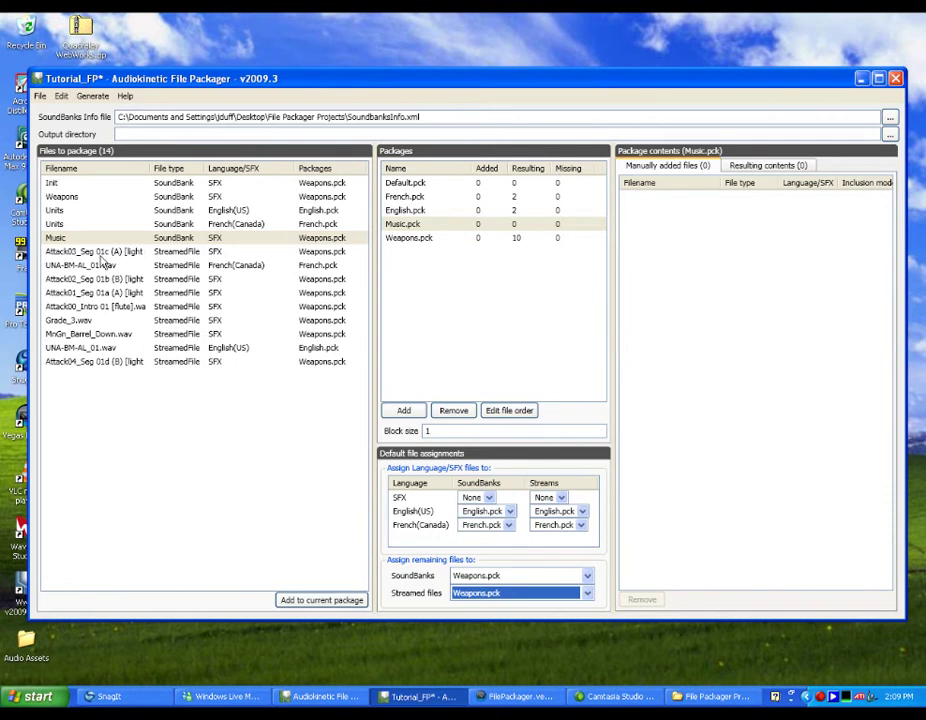
Add the Music SoundBank to Music.pck's manually added files with Inclusion mode All files.
click(98, 242)
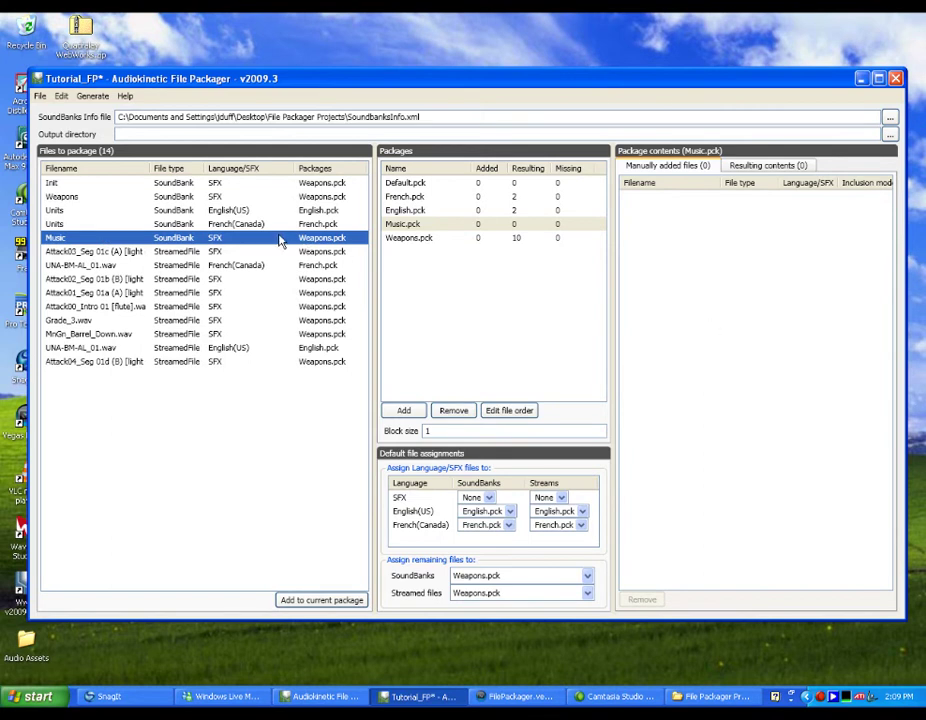
drag(281, 240, 674, 259)
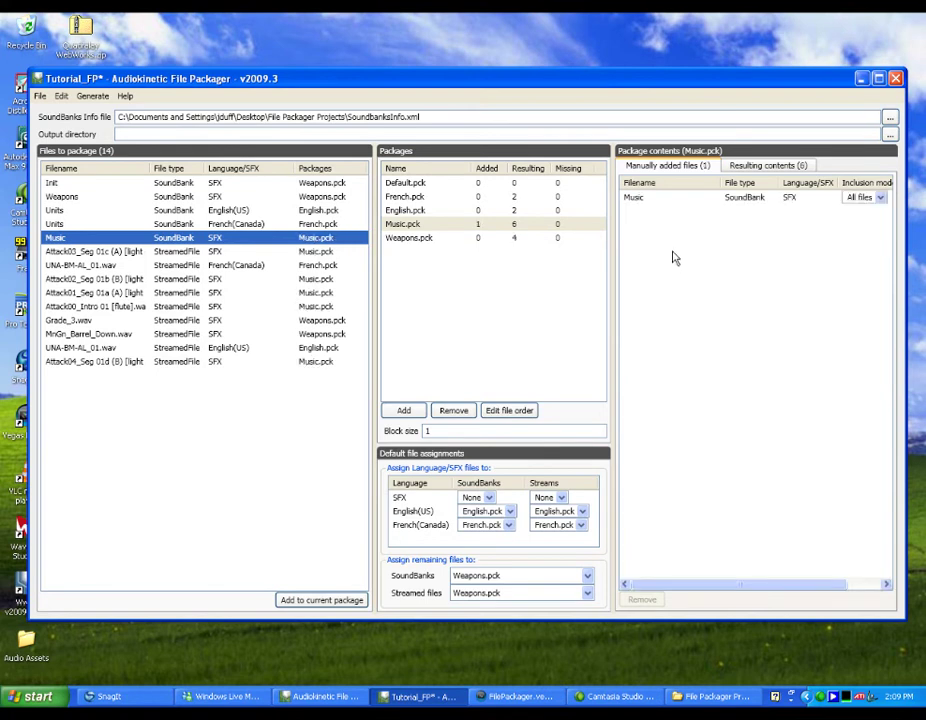
click(881, 198)
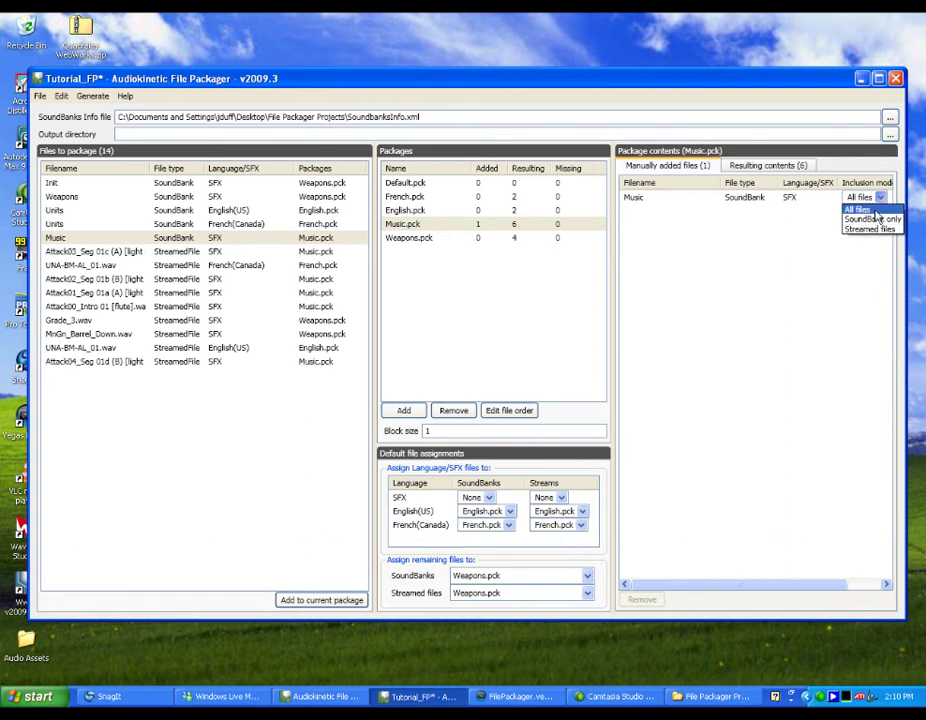
click(875, 211)
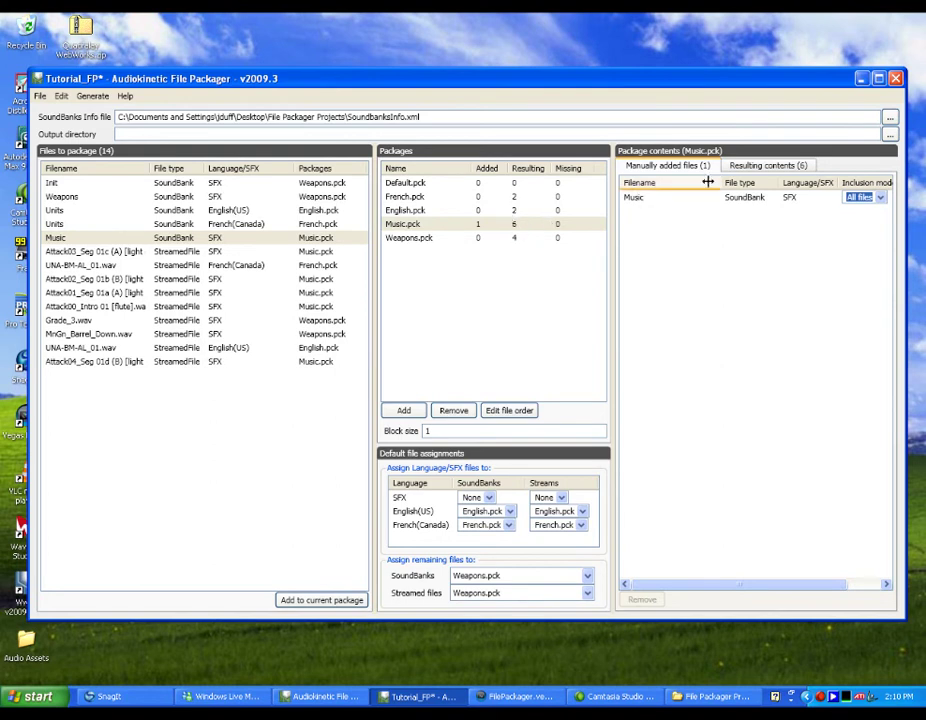
View Music.pck's resulting contents: the 2.1 KB Music bank plus five streamed files.
click(767, 170)
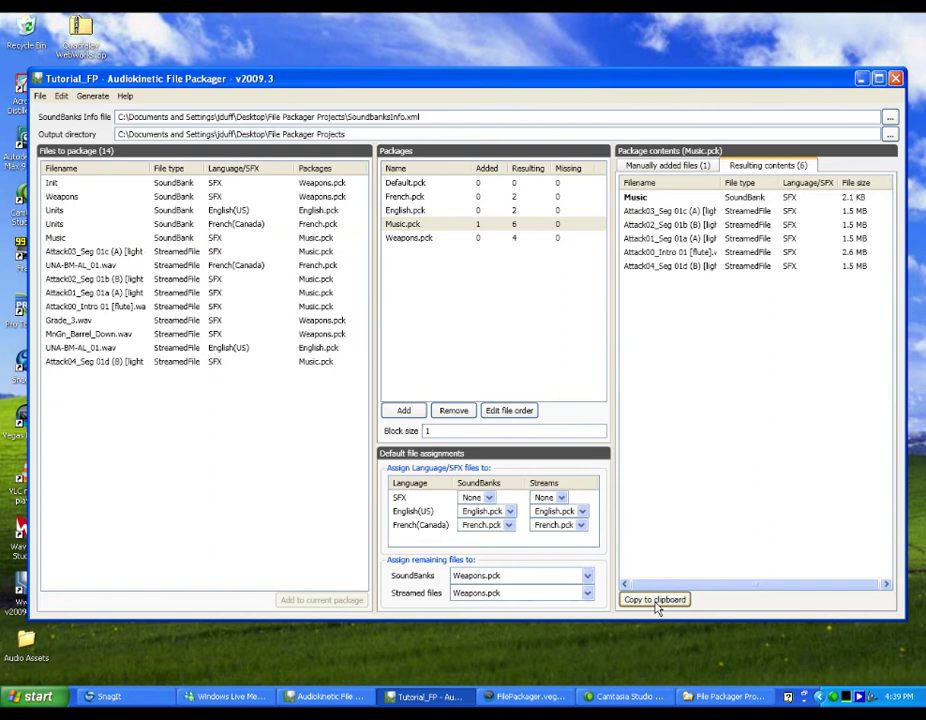
click(38, 696)
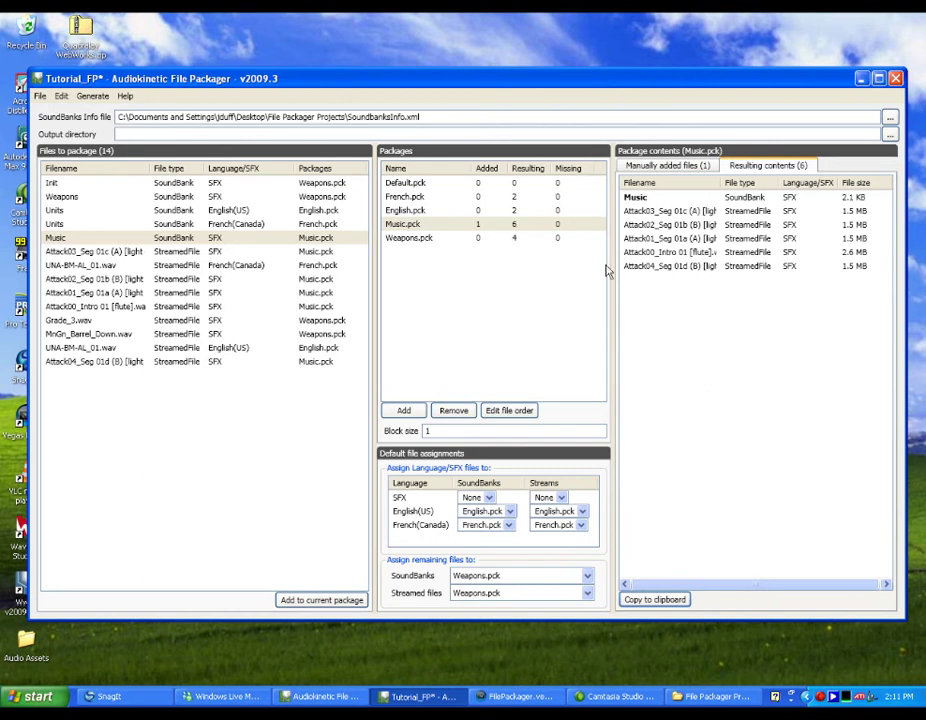
Select Music.pck and open its File Order Editor.
click(497, 226)
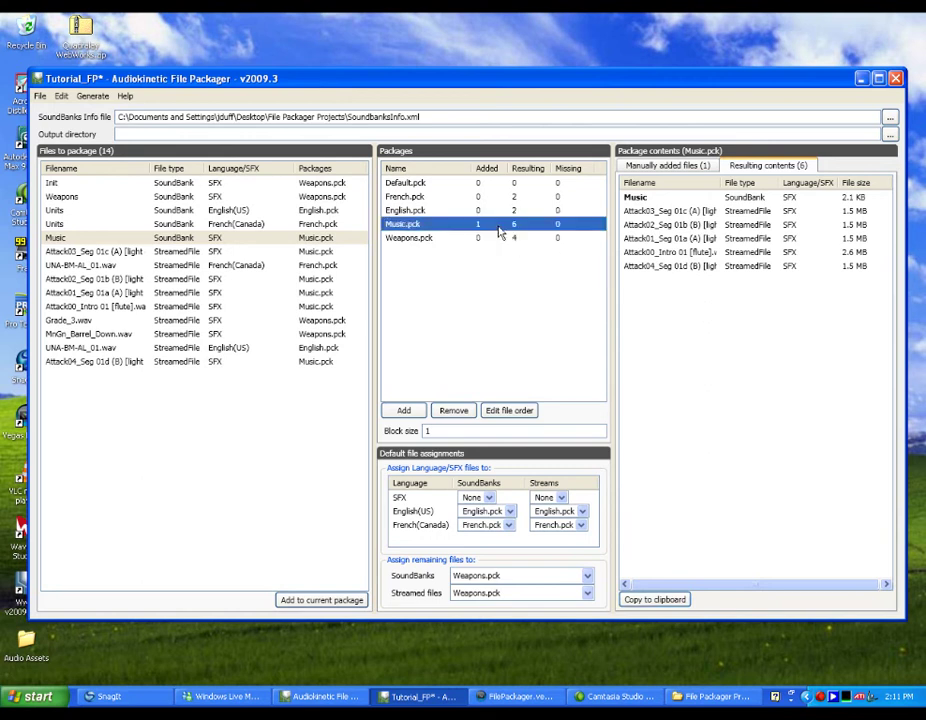
click(512, 412)
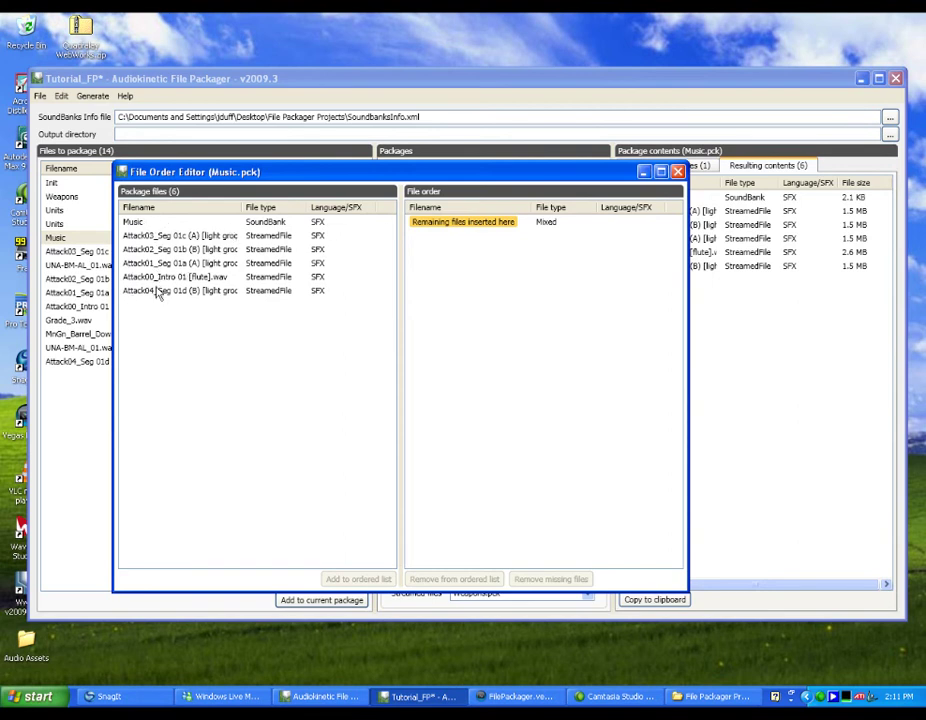
Put the five streamed Attack files into the file order with Attack00 first, Attack01 second, then close the editor.
click(156, 291)
shift+click(155, 238)
drag(155, 240, 441, 277)
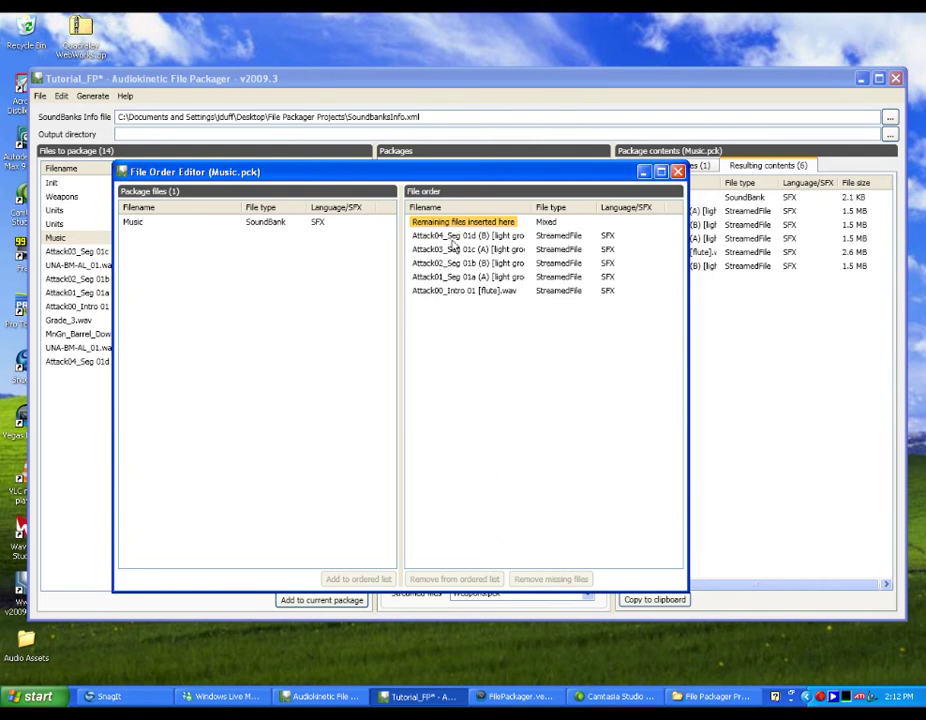
drag(446, 290, 445, 234)
mouse_move(446, 290)
mouse_down()
mouse_move(432, 262)
mouse_move(444, 250)
mouse_move(446, 284)
mouse_move(446, 276)
mouse_up()
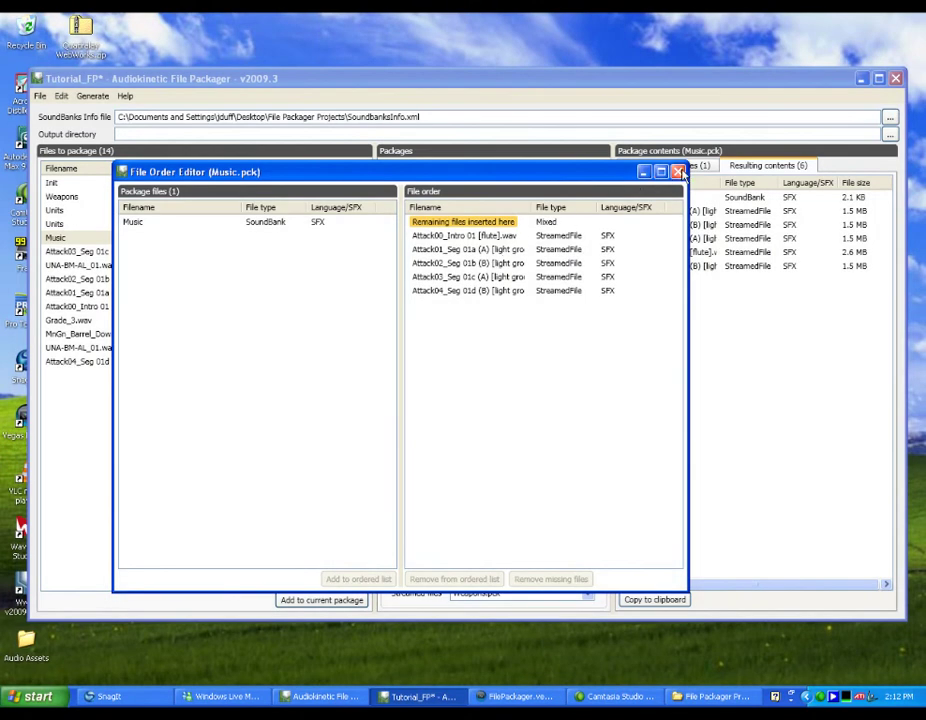
click(678, 172)
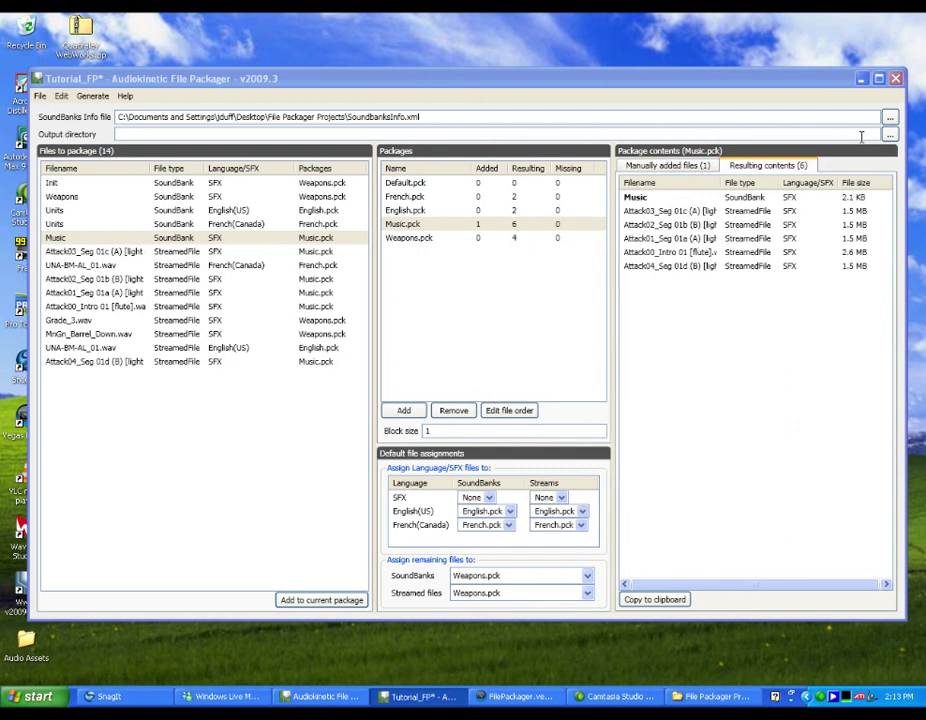
Set the output directory to the File Packager Projects folder.
click(890, 134)
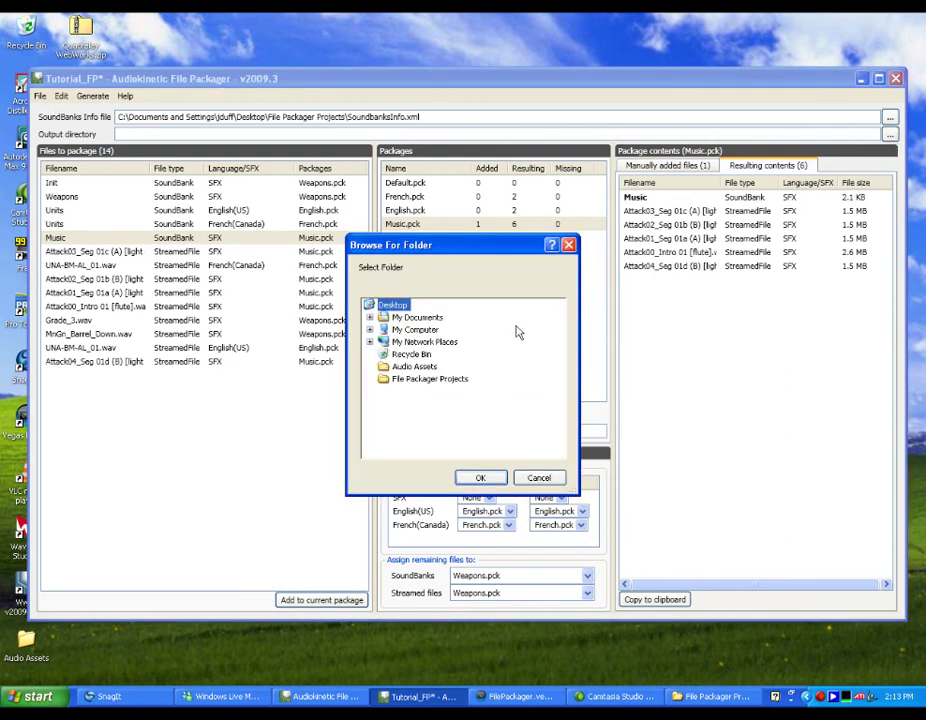
click(447, 382)
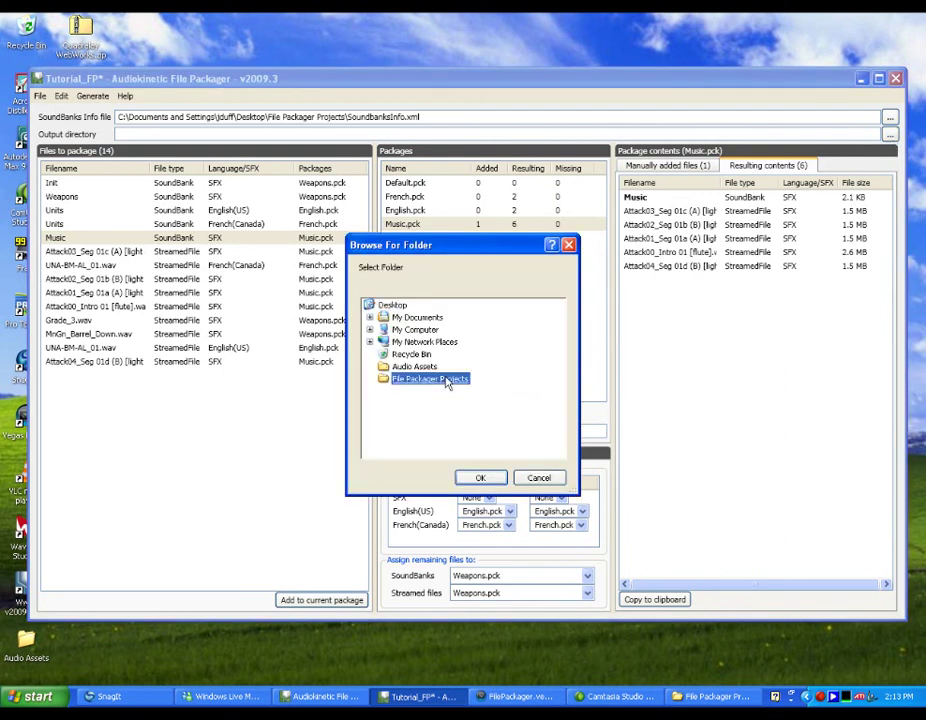
click(480, 477)
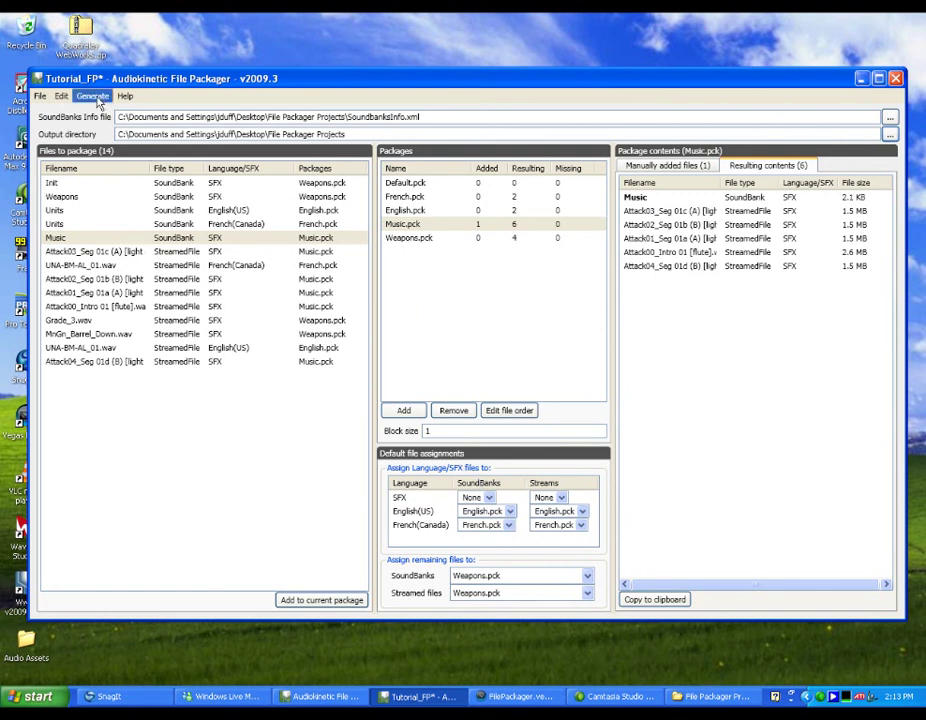
Generate all packages and bring the File Packager Projects Explorer window forward.
click(94, 97)
click(100, 111)
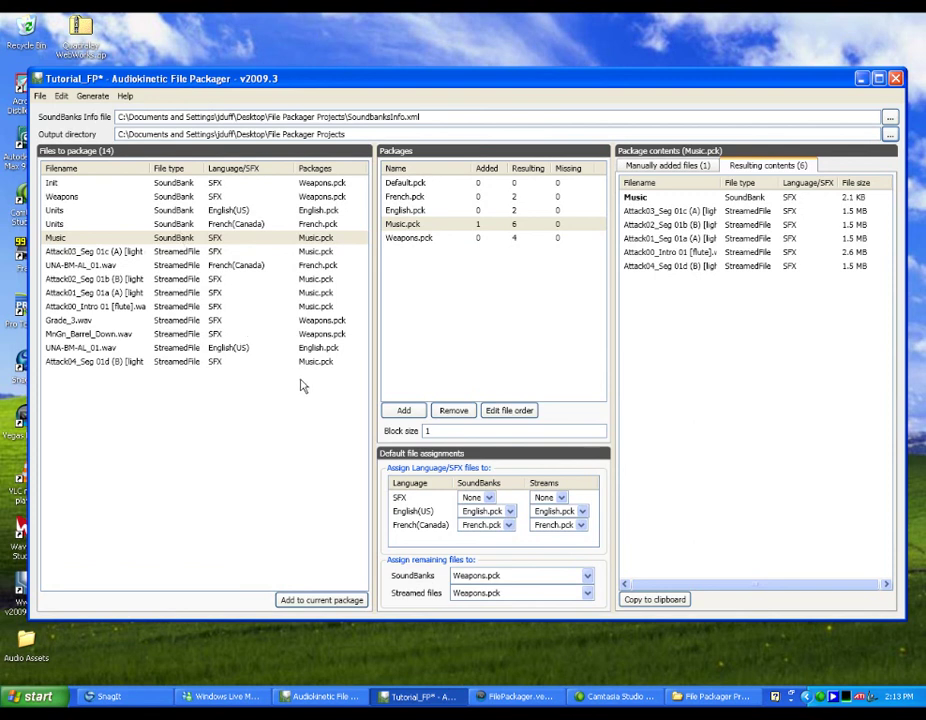
key(alt+Tab)
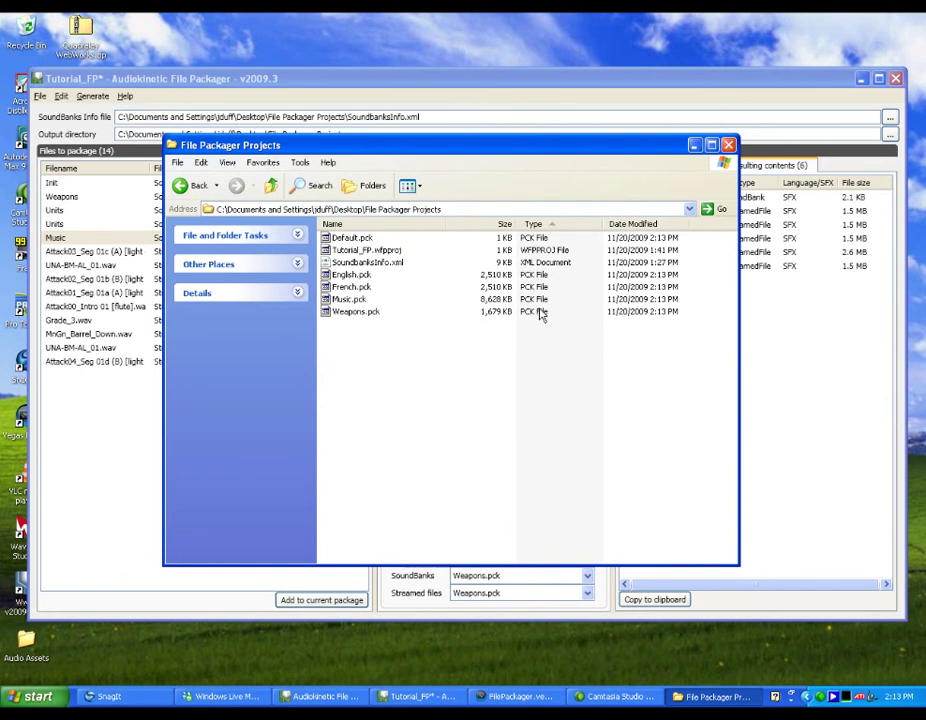
Sort the File Packager Projects folder by Type descending, putting the XML and project files before the .pck files.
click(534, 224)
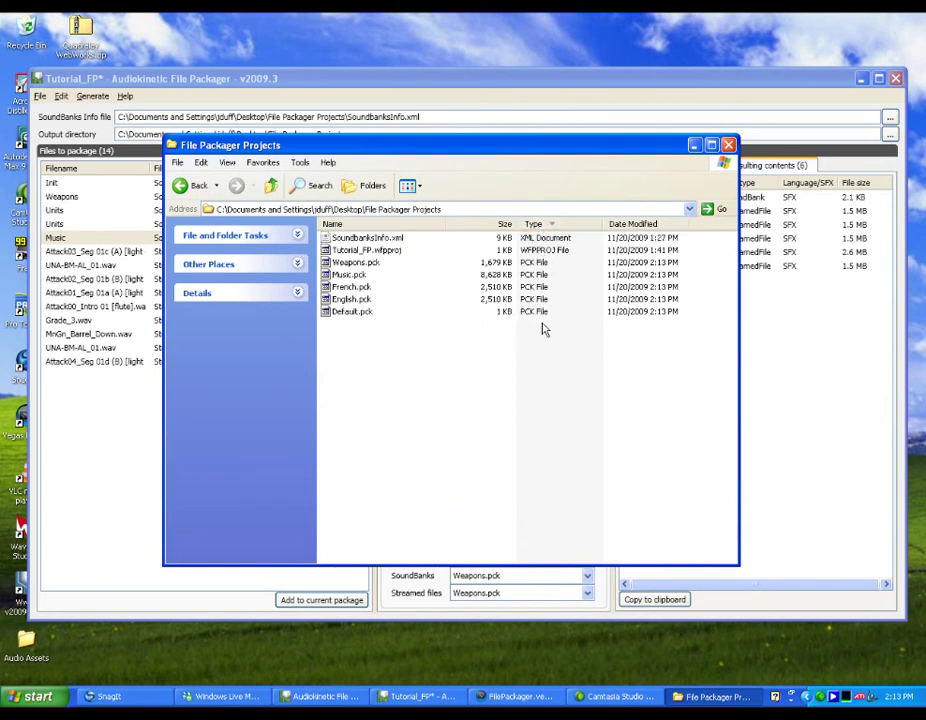